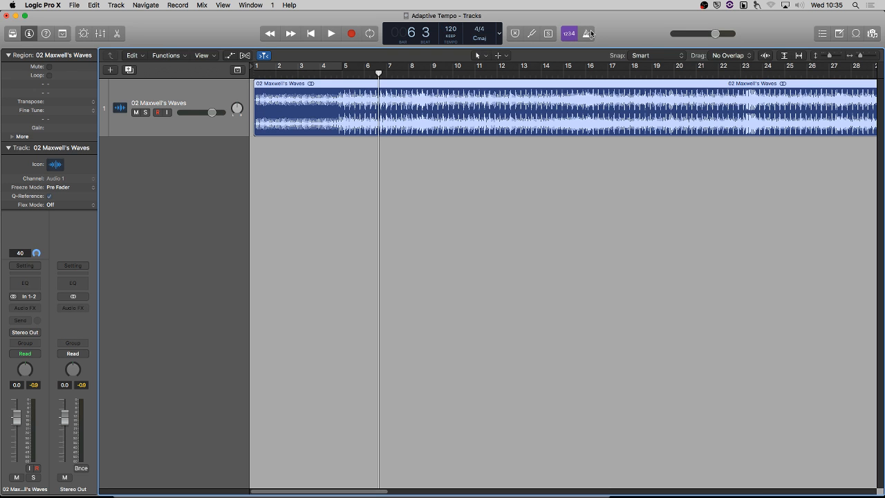
Step: Enable the metronome and lower the Maxwell's Waves track volume to about -11.8 dB while checking it in playback
left_click(589, 34)
left_click_drag(192, 113, 177, 113)
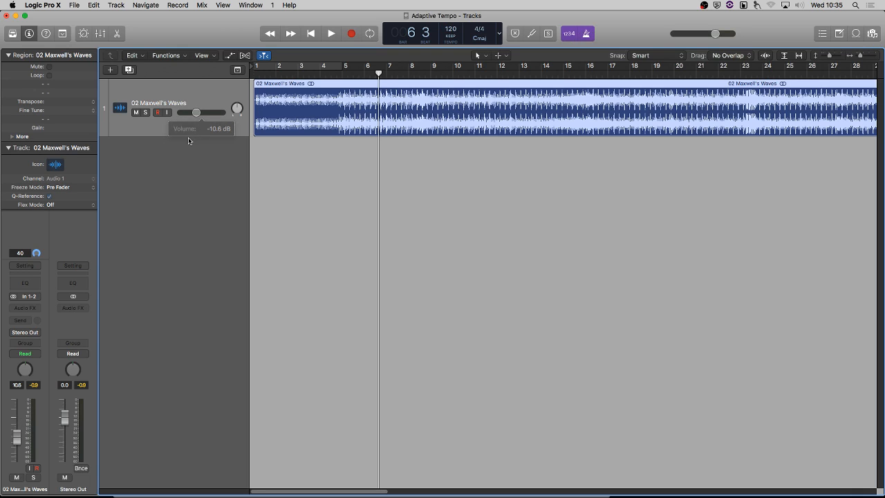
key("space")
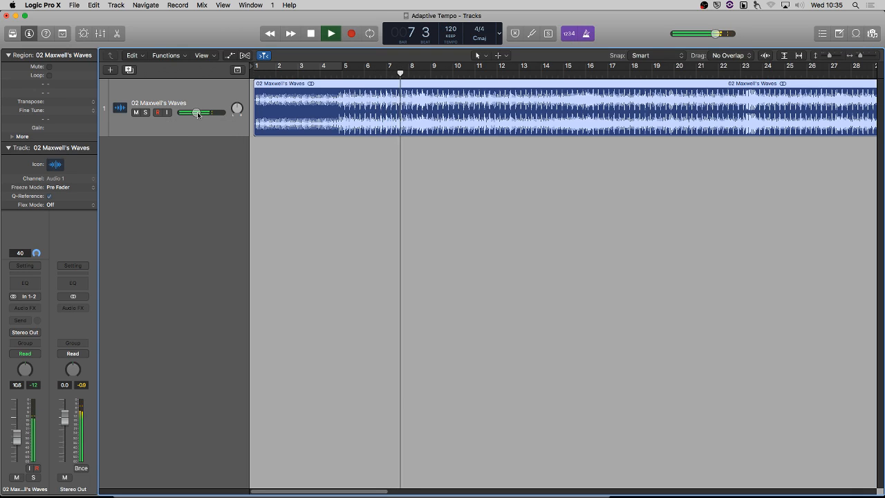
left_click_drag(197, 113, 195, 114)
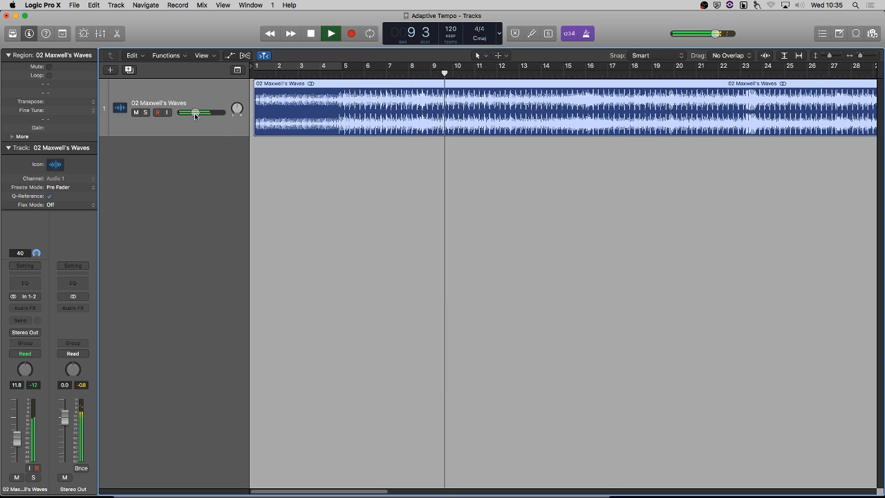
key("space")
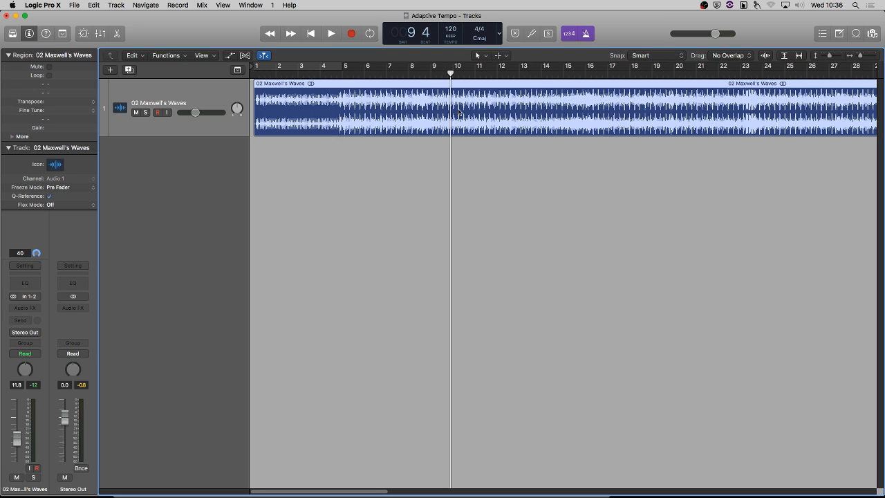
Step: Open the Maxwell's Waves region for editing and analyze its file tempo with Smart Tempo detection
double_click(339, 109)
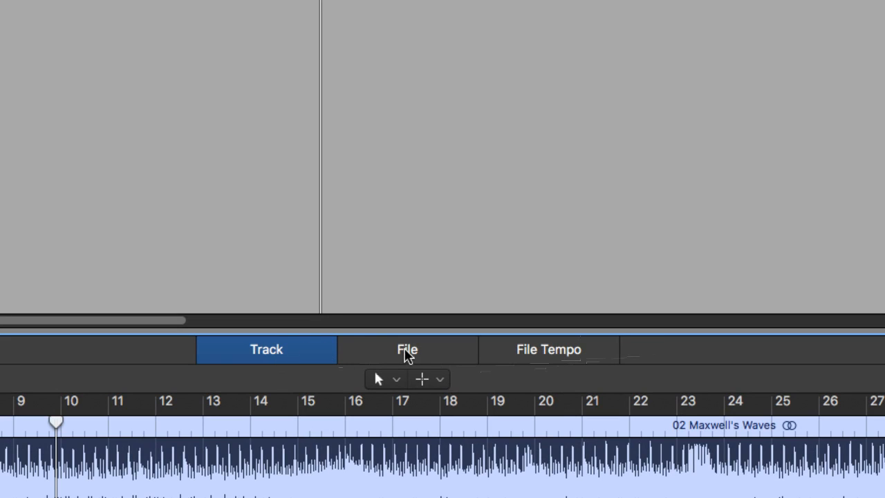
left_click(432, 358)
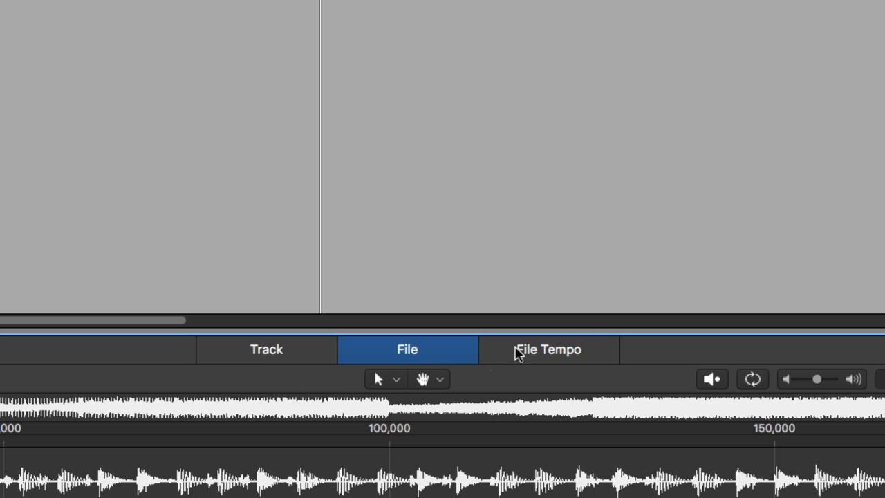
left_click(552, 355)
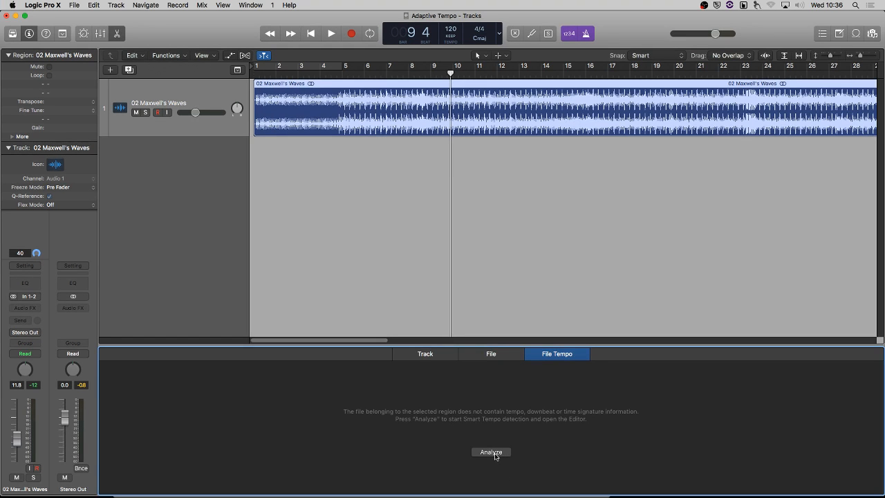
left_click(491, 452)
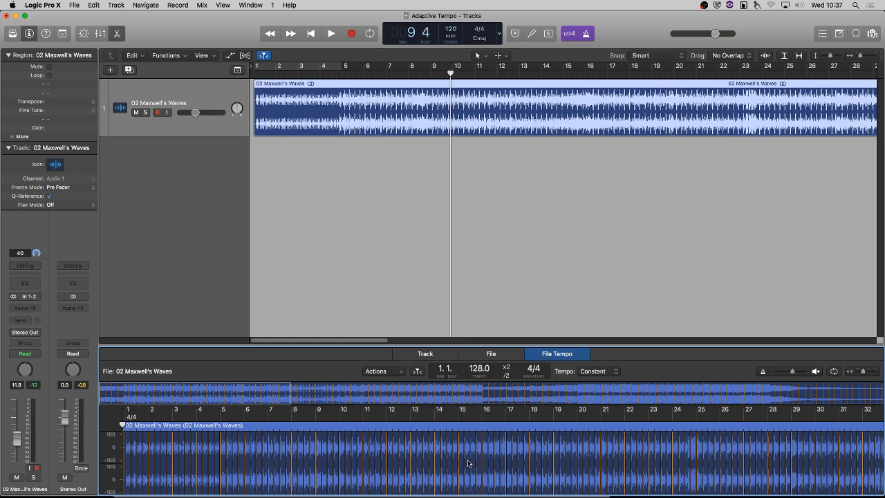
Step: Enlarge the editor area beneath the tracks and show the region's file tempo view in it
left_click(441, 349)
left_click_drag(441, 344, 445, 267)
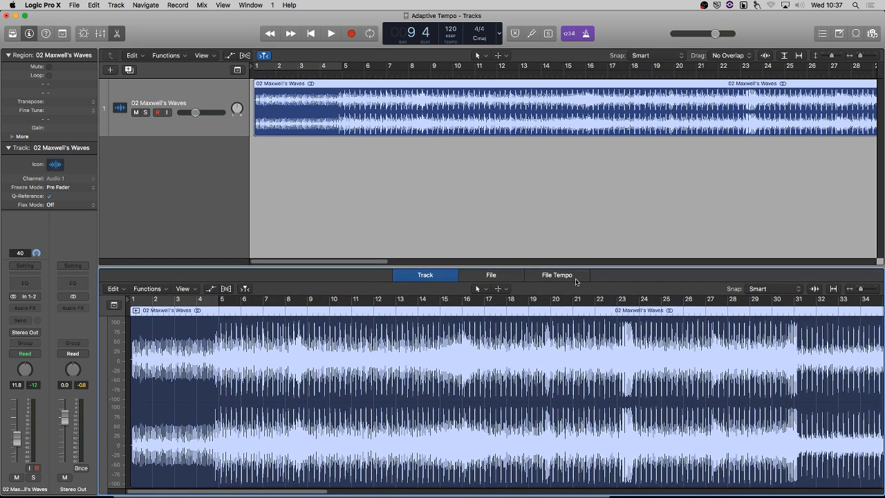
left_click(556, 275)
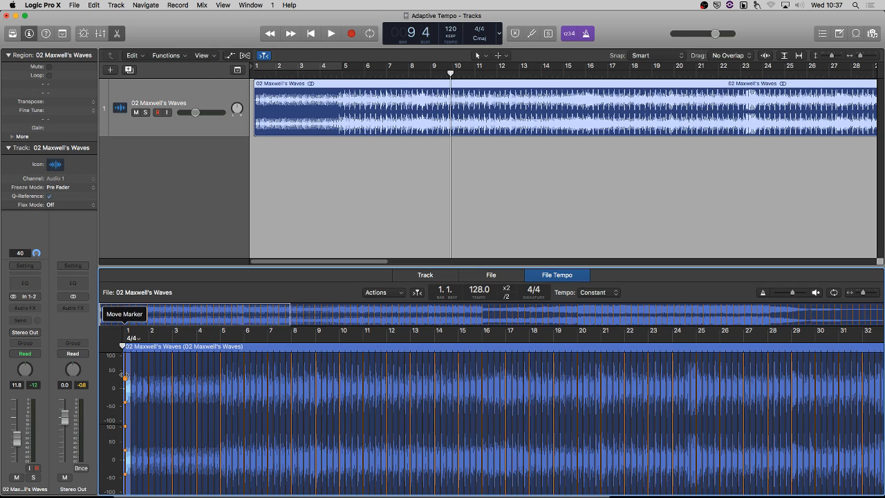
Step: Examine the detected beat markers against the waveform up close, including the first downbeat at the start of the file
key("super+Right")
key("super+Right")
key("super+Right")
key("super+Right")
key("super+Right")
key("super+Right")
key("super+Right")
key("super+Right")
key("super+Right")
key("super+Right")
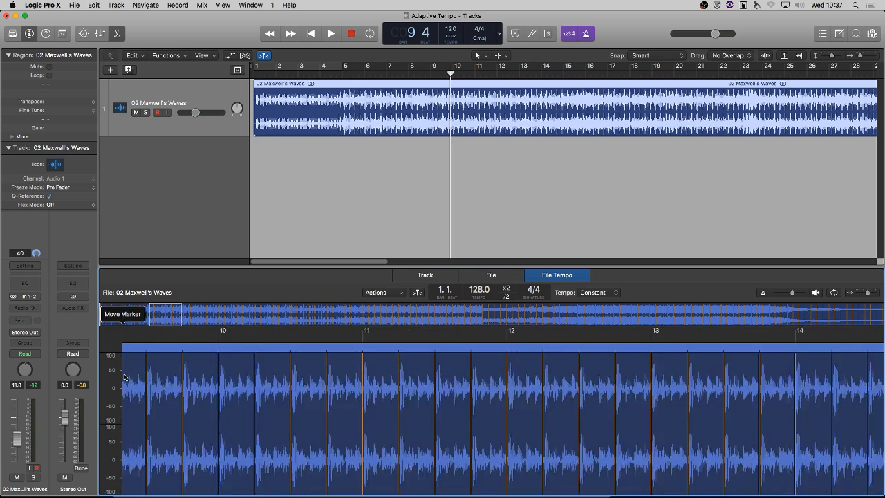
key("super+Left")
key("super+Left")
key("super+Left")
key("super+Left")
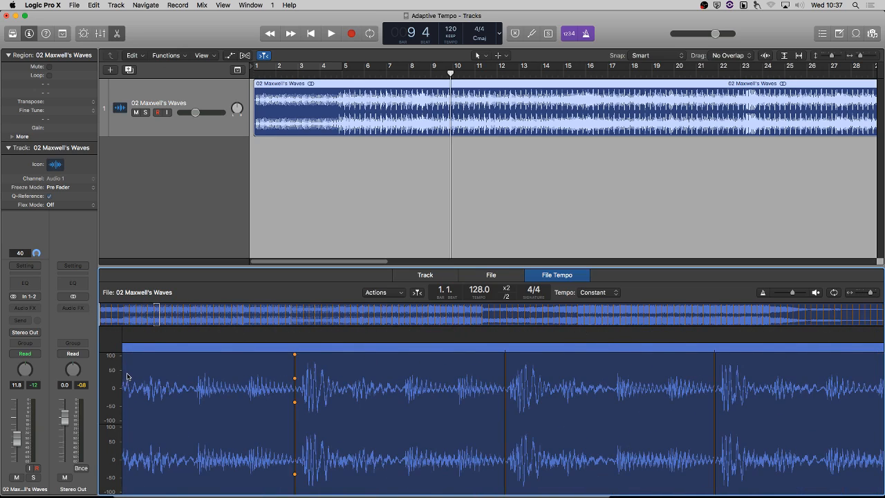
left_click_drag(154, 315, 76, 315)
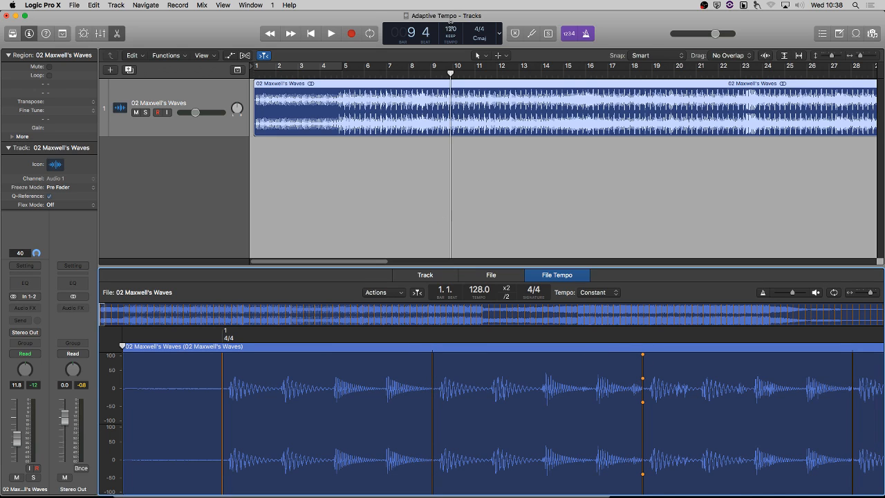
Step: Play a short passage up to about bar 12 and check the available file tempo actions
key("space")
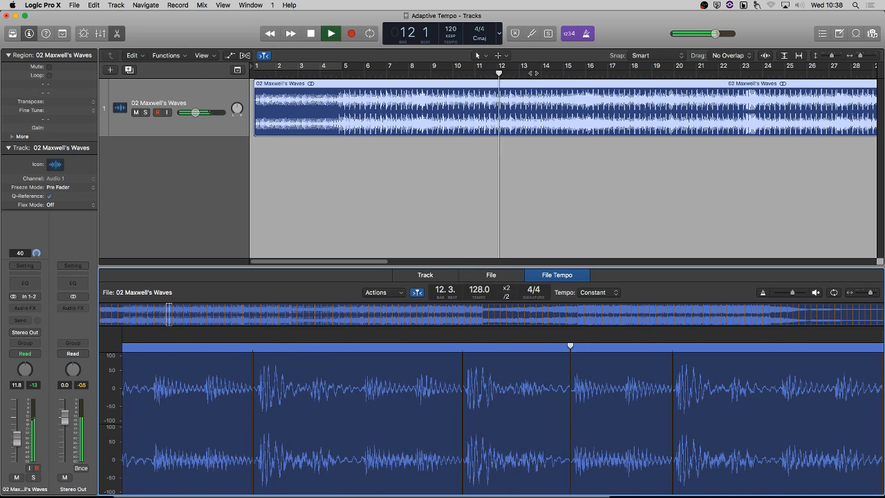
key("space")
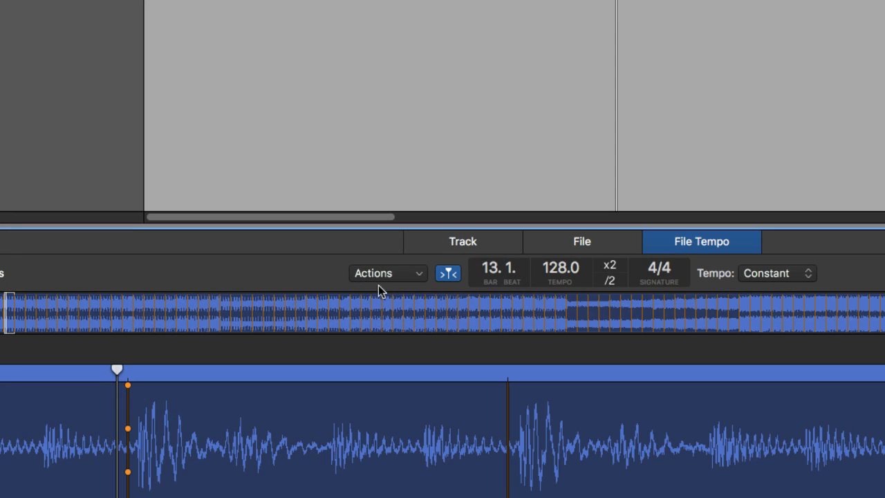
left_click(387, 292)
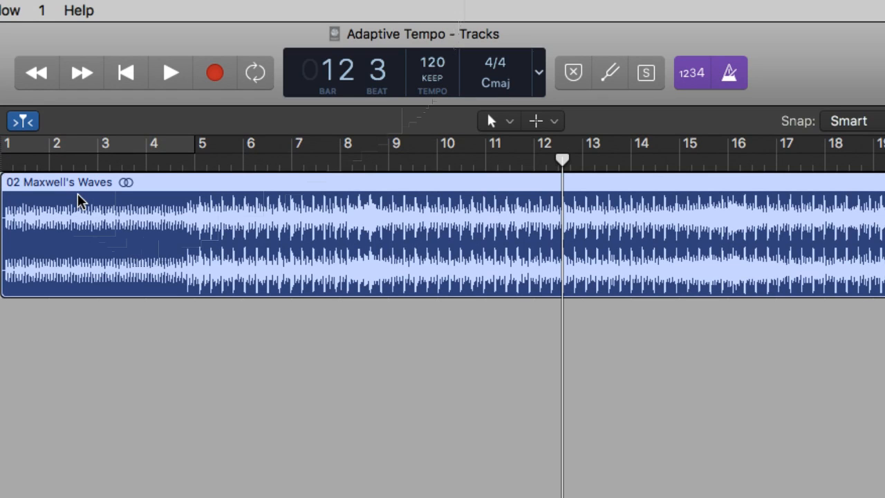
Step: Compare the song's first transients with the project's beat positions between bars 1 and 2, ending at the first audible hit
key("Return")
key("super+Right")
key("super+Right")
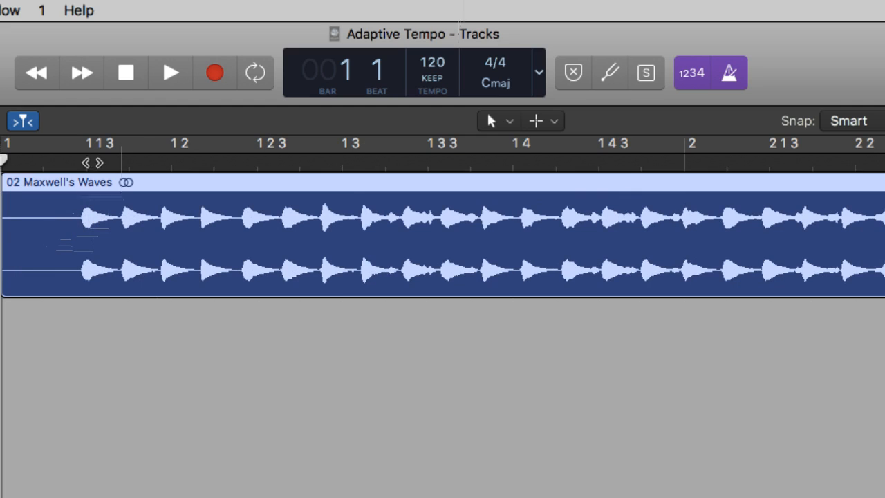
left_click(87, 161)
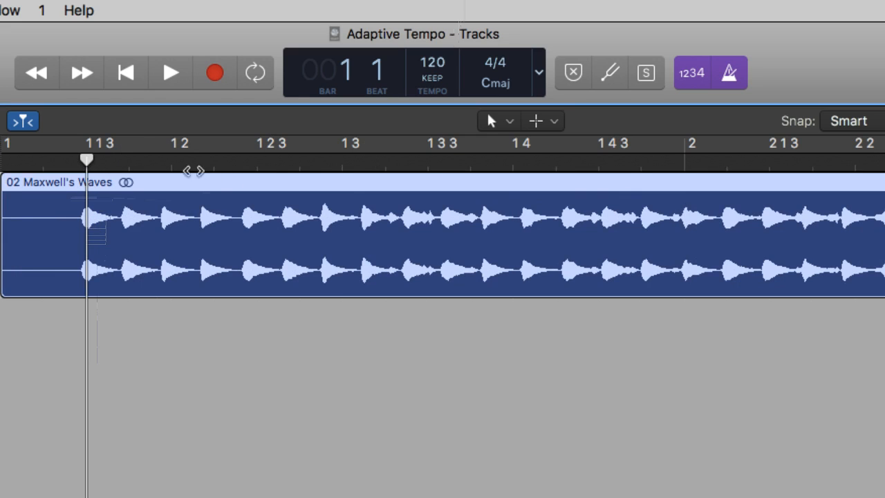
left_click(342, 164)
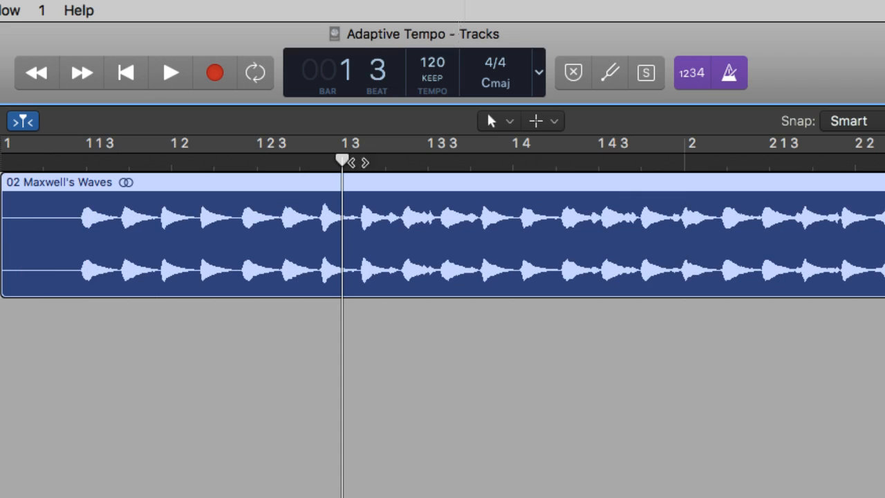
left_click(684, 161)
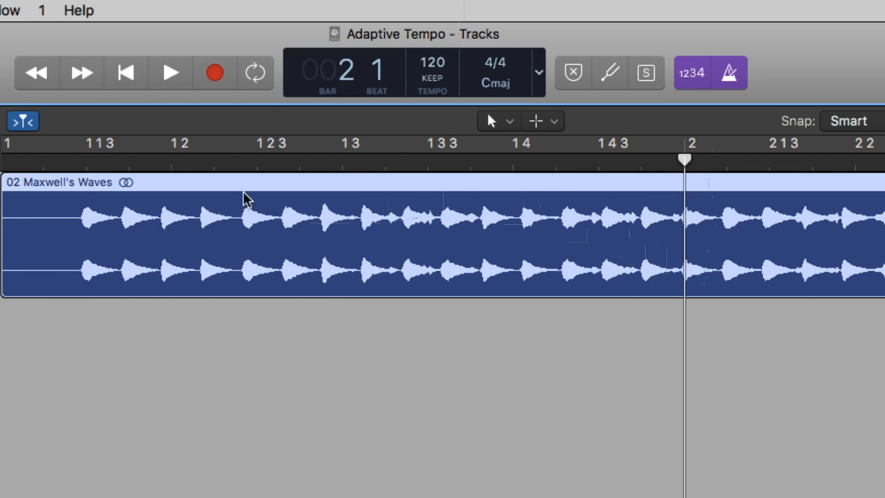
left_click(85, 160)
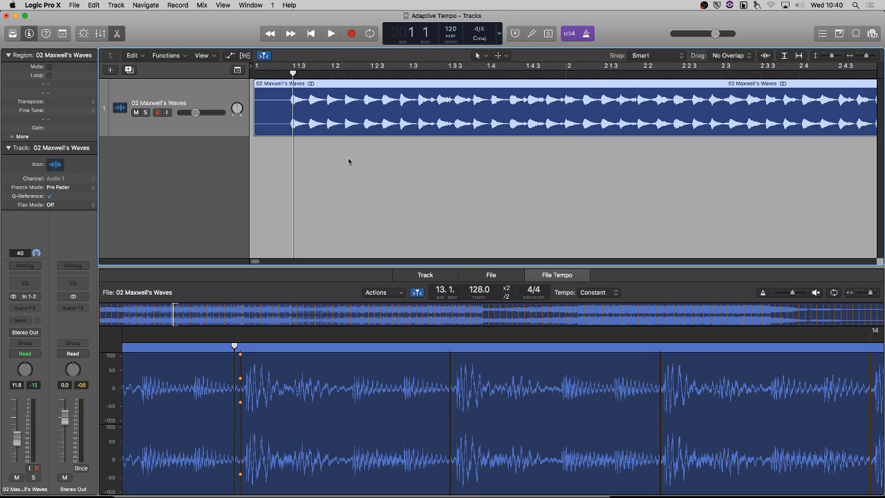
Step: Adapt the project tempo to the region tempo with downbeat alignment, and place the playhead at bar 1
left_click(376, 292)
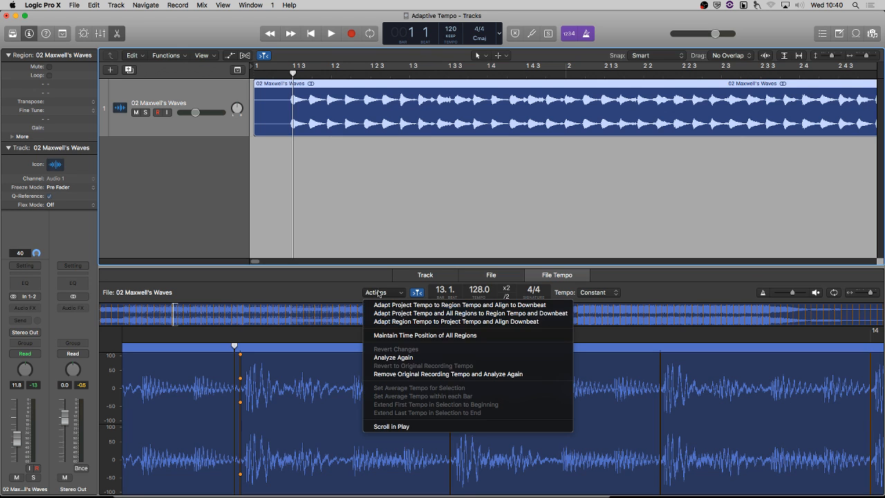
left_click(455, 304)
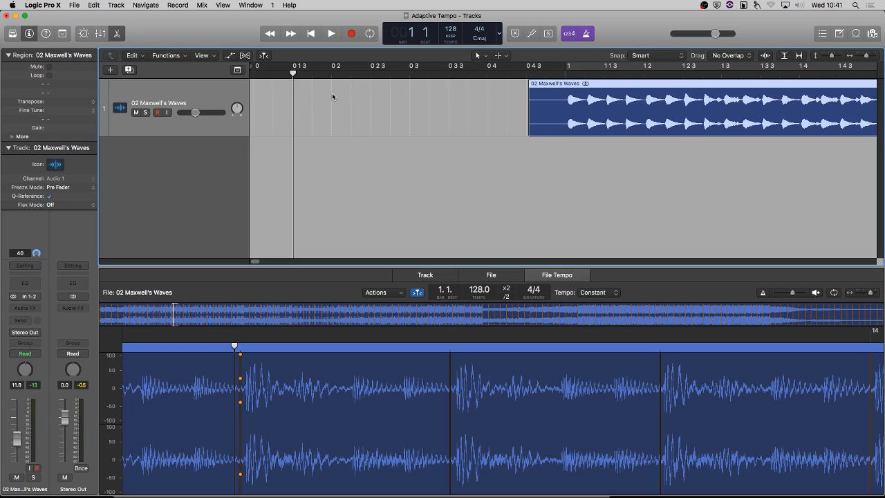
left_click(565, 73)
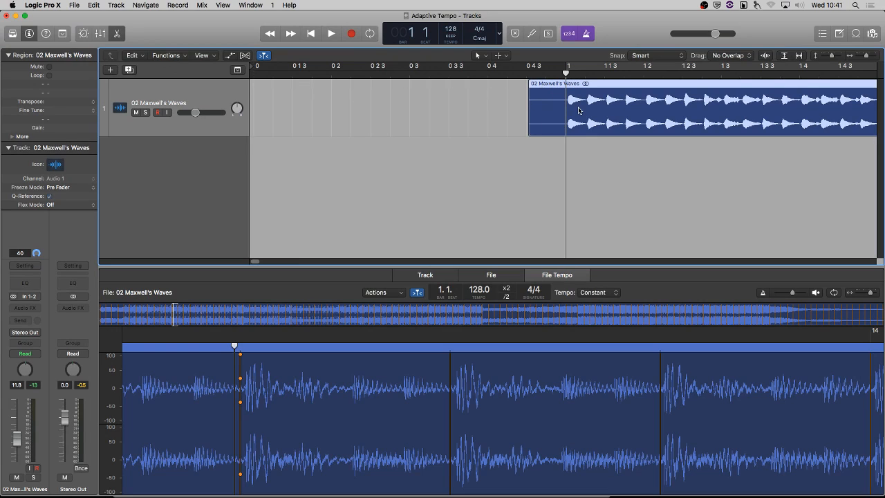
Step: Inspect the region's first transient at bar 1 and play the song to about bar 9 against the metronome
key("super+Right")
key("super+Right")
key("super+Right")
key("super+Right")
key("super+Right")
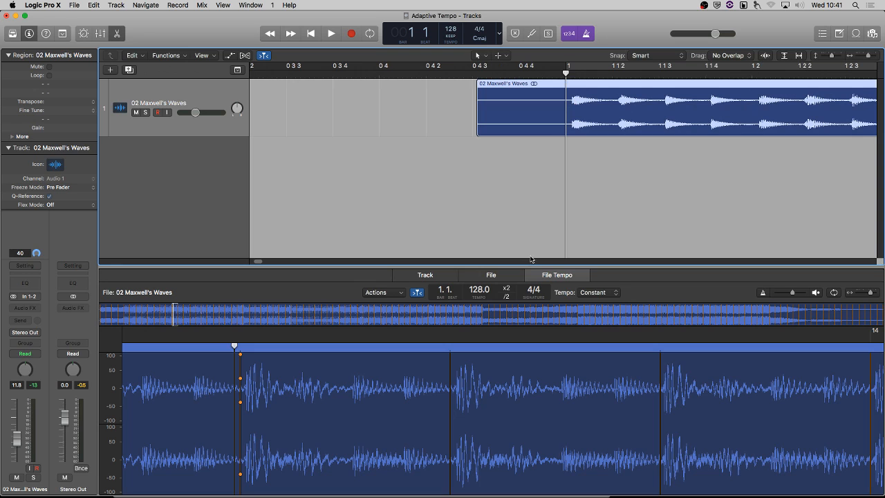
key("space")
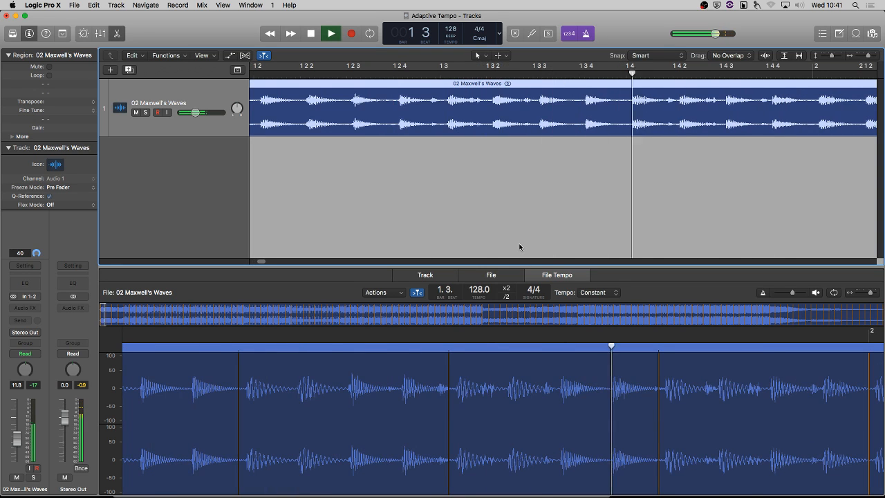
key("z")
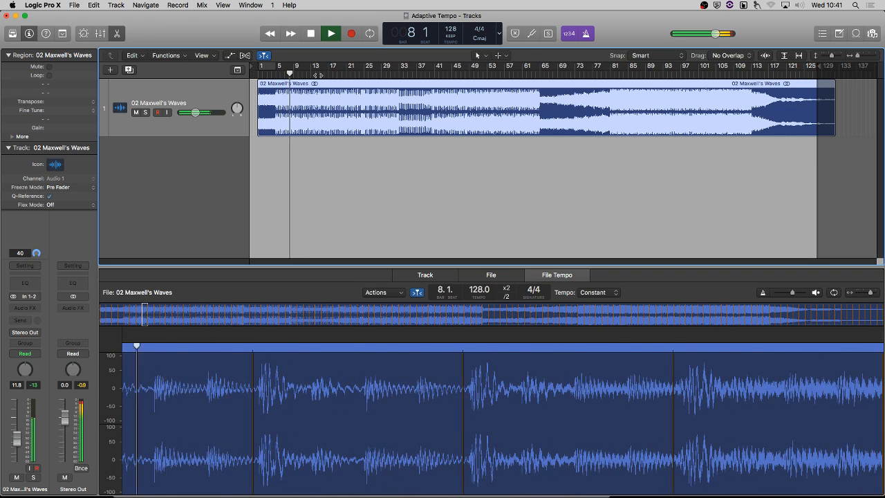
key("space")
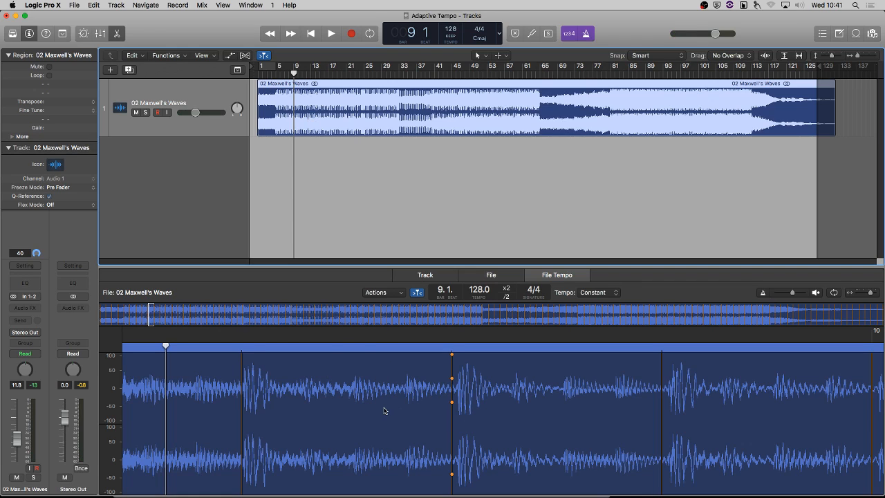
Step: Shift all beat markers in the file tempo together so the bar 7 downbeat lines up with the start of its drum transient
scroll(349, 456, "left", 10)
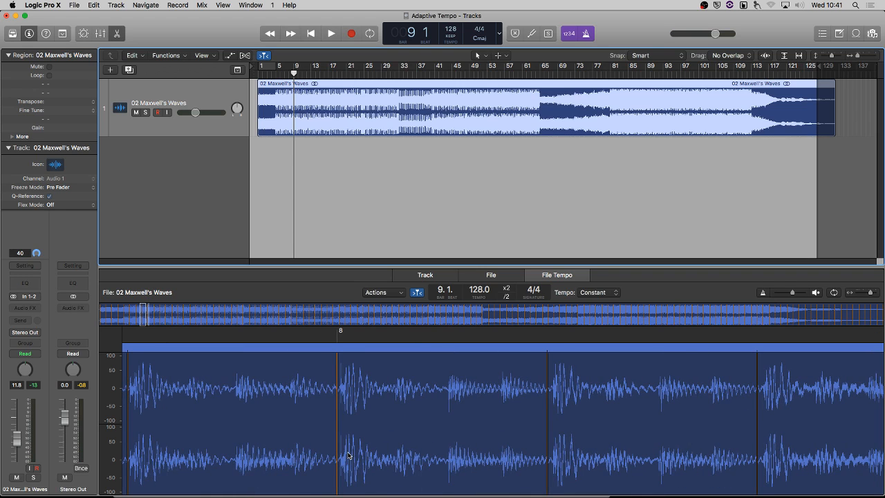
scroll(349, 456, "left", 15)
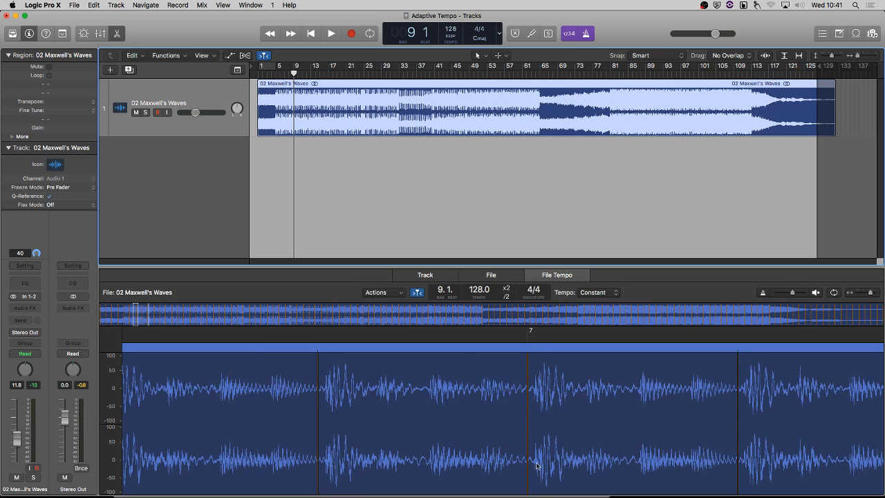
scroll(466, 454, "left", 4)
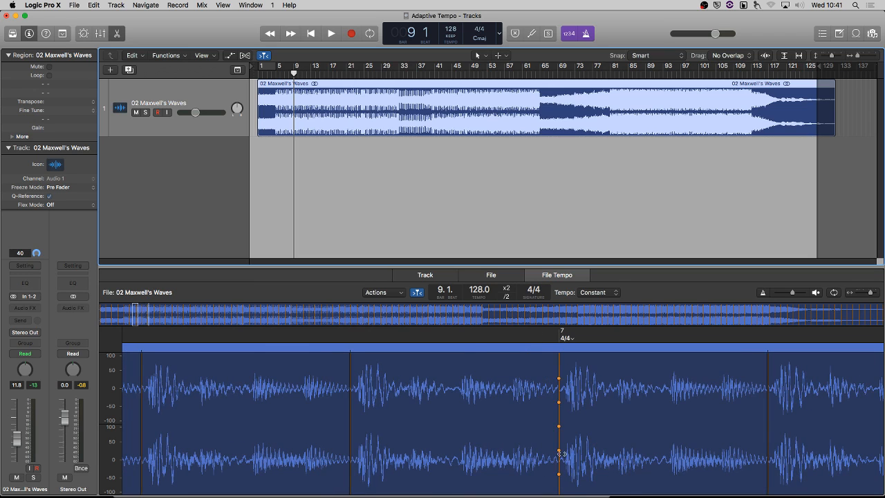
left_click(562, 454)
scroll(579, 465, "up", 1)
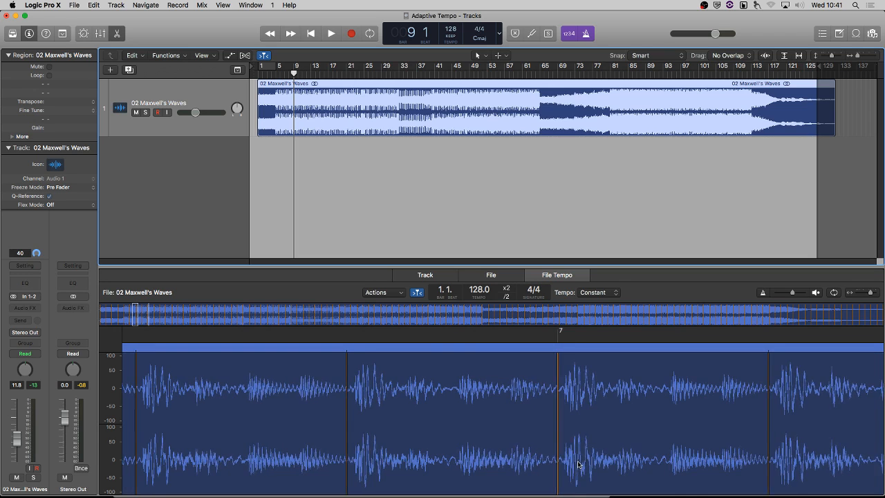
scroll(578, 465, "up", 2)
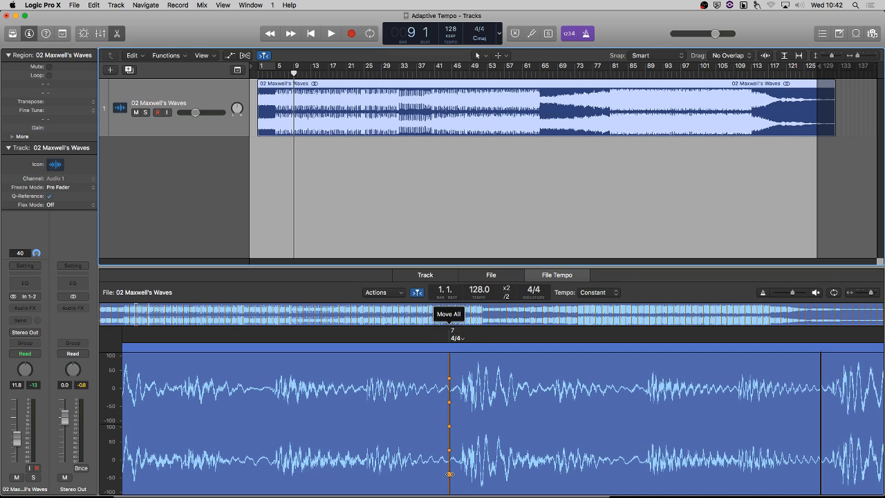
left_click_drag(449, 474, 460, 475)
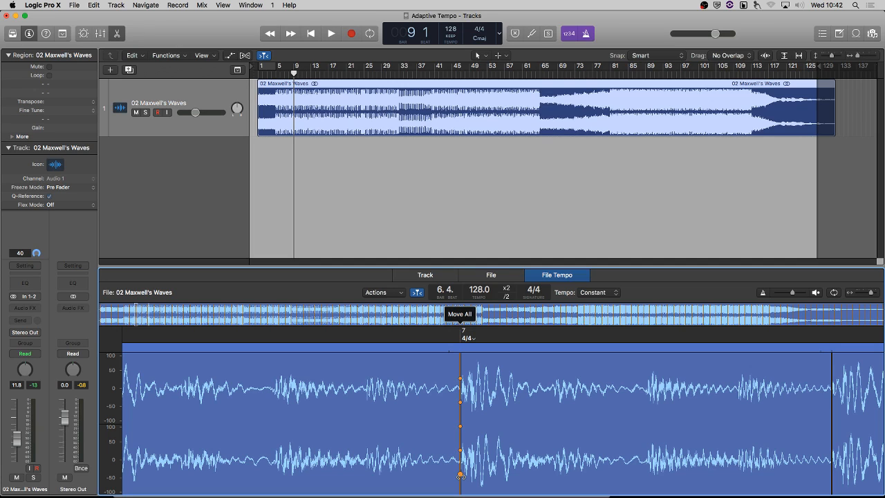
left_click_drag(460, 475, 462, 475)
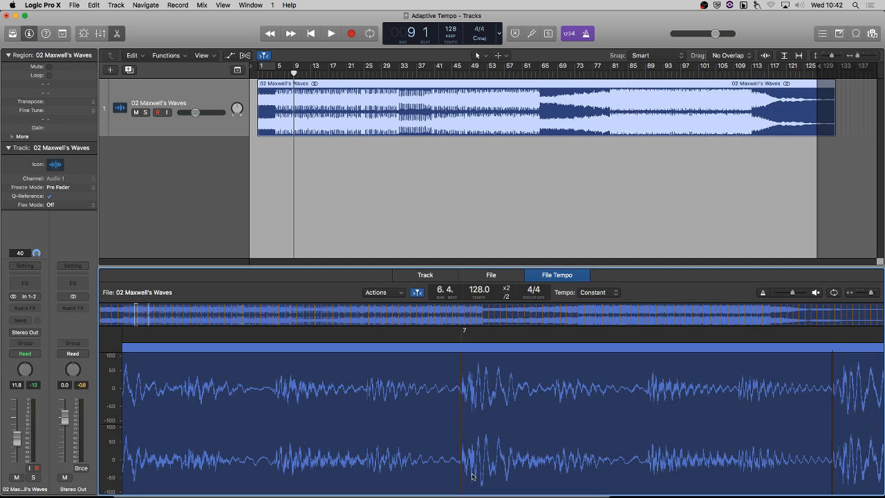
Step: Adjust the bar 7 beat marker individually at its downbeat, and move the bar 6 marker back to the start of its drum transient
mouse_move(460, 449)
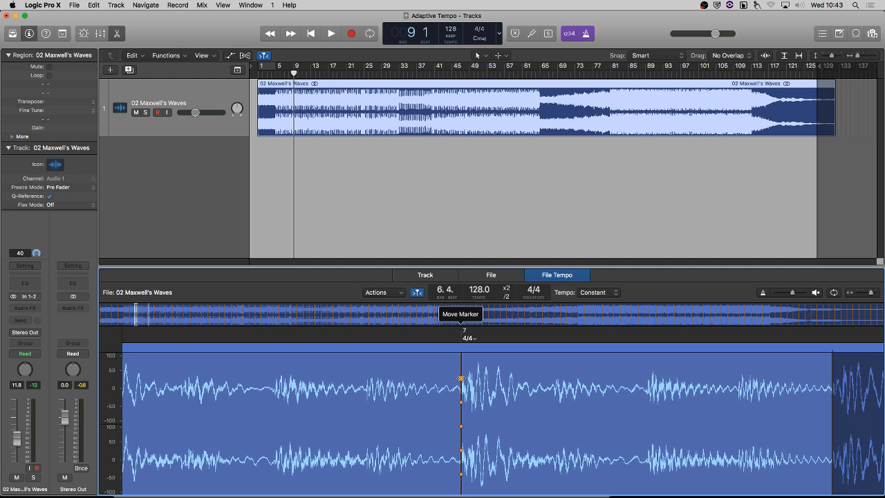
mouse_move(460, 378)
left_mouse_down()
mouse_move(446, 378)
mouse_move(479, 382)
mouse_move(459, 384)
left_mouse_up()
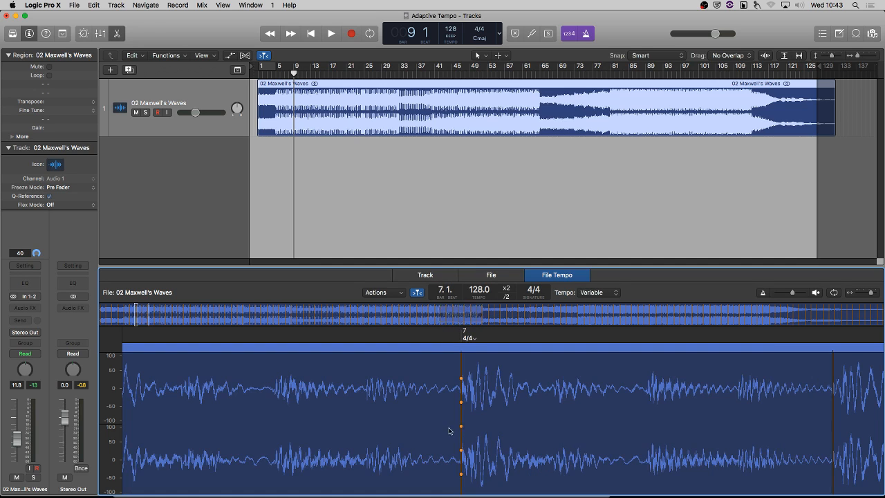
scroll(444, 429, "left", 7)
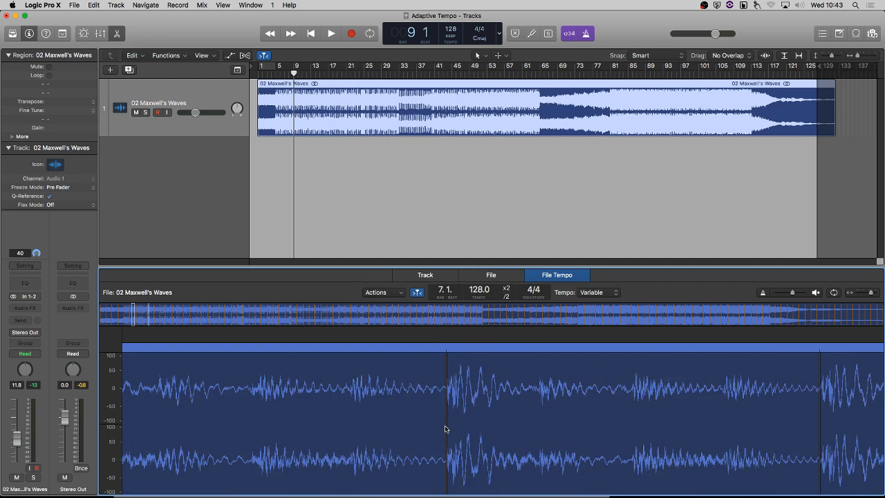
scroll(446, 428, "right", 2)
scroll(446, 429, "left", 2)
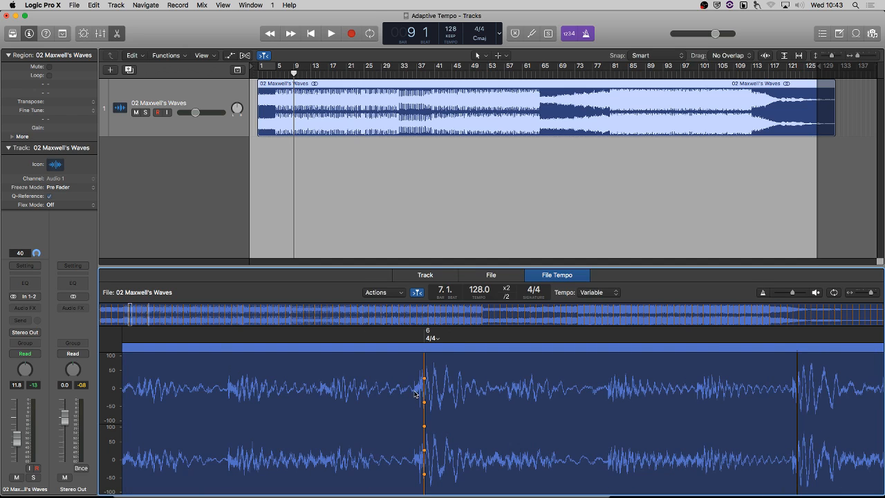
left_click_drag(424, 379, 415, 379)
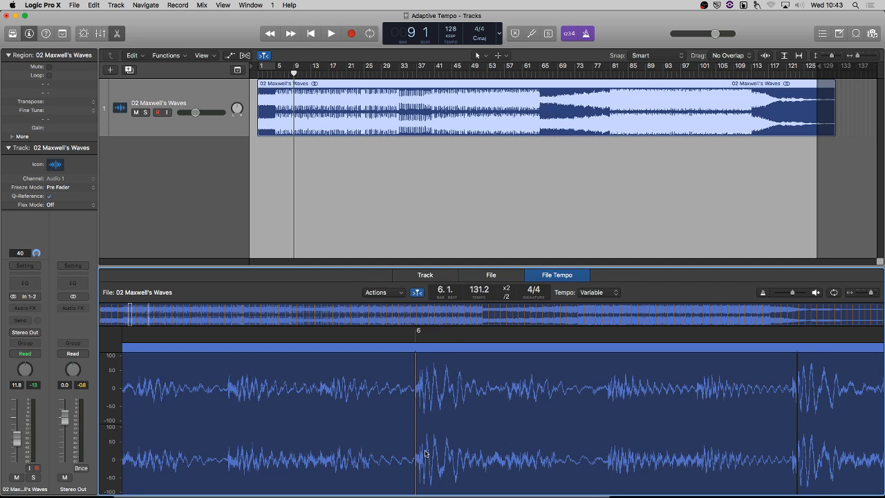
Step: Move the bar 5 beat 4 marker slightly earlier to the start of its drum transient
scroll(400, 428, "left", 6)
scroll(388, 420, "left", 10)
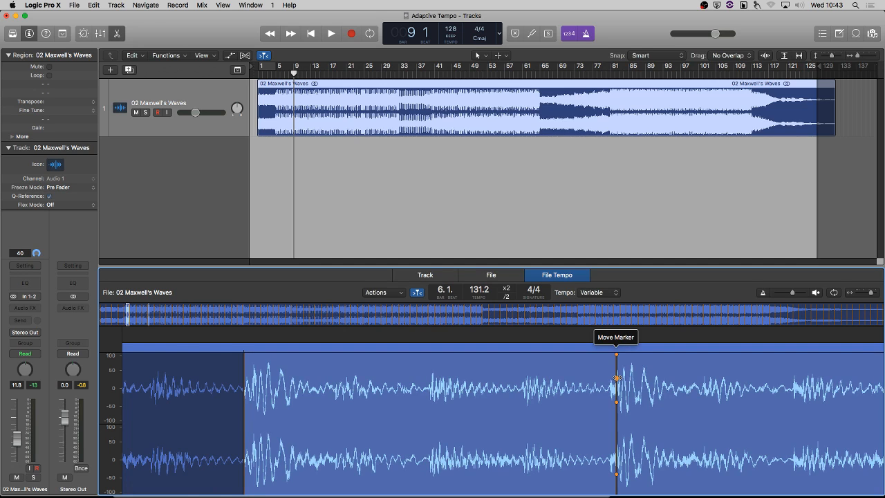
left_click_drag(616, 379, 610, 379)
scroll(520, 417, "left", 6)
scroll(525, 419, "left", 8)
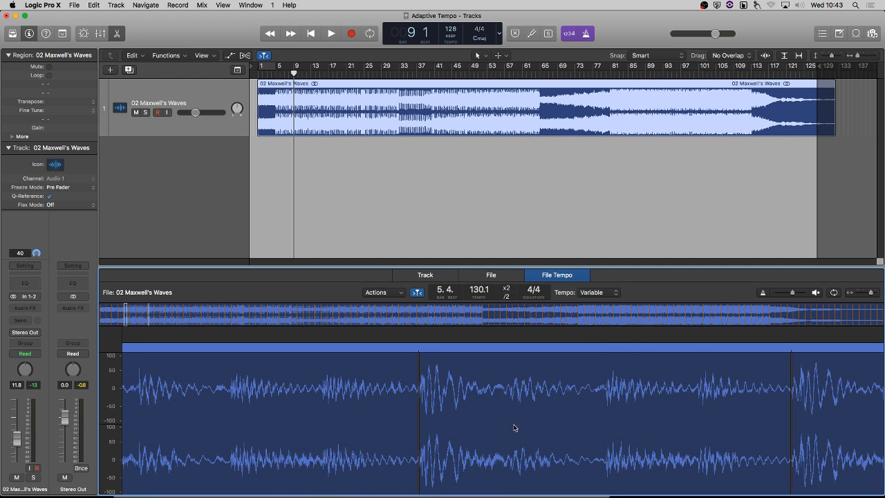
Step: Move the beat markers for beats 4 and 3 of bar 4 slightly earlier, onto the starts of their transients
scroll(514, 428, "left", 12)
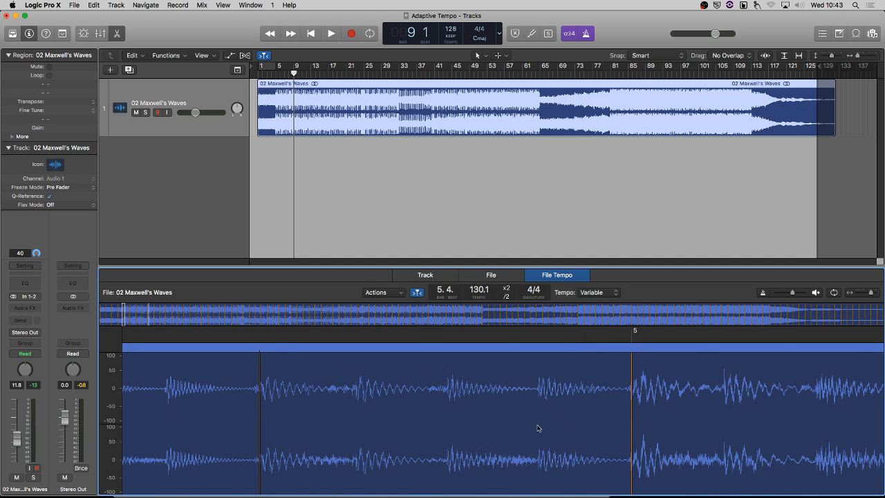
scroll(501, 410, "left", 3)
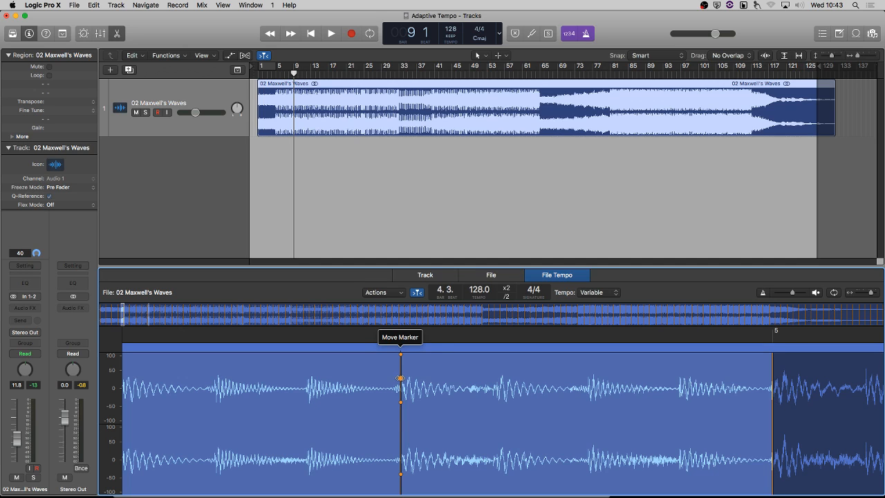
left_click_drag(400, 378, 397, 378)
scroll(430, 404, "left", 3)
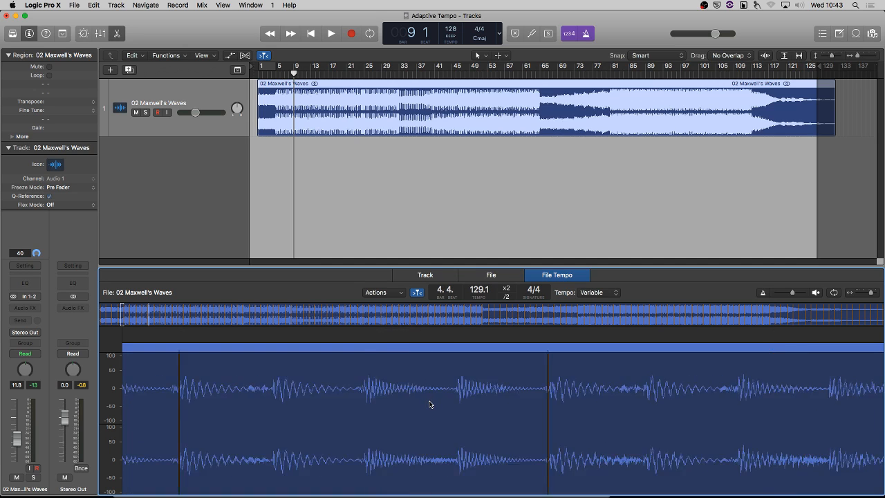
scroll(430, 404, "left", 6)
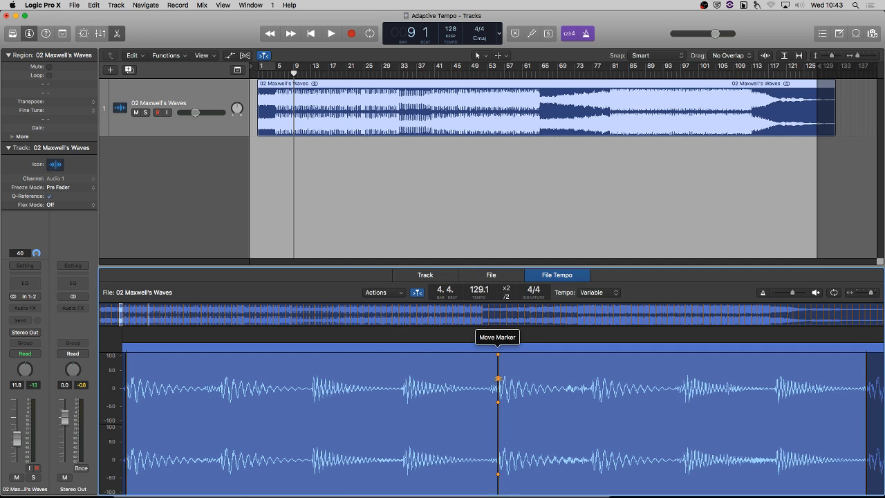
left_click_drag(498, 379, 492, 379)
Step: Check the remaining beat markers back toward bar 3, and adapt the project tempo to the region tempo with downbeat alignment
scroll(417, 407, "right", 2)
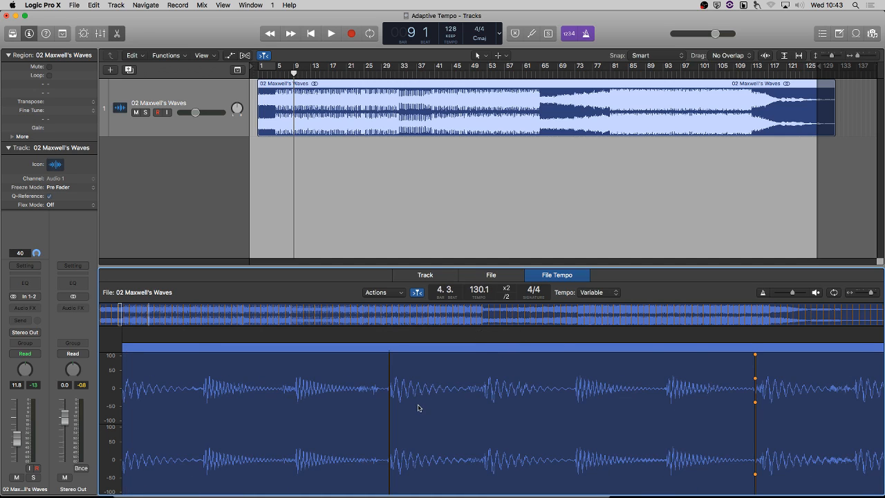
scroll(405, 408, "right", 4)
scroll(405, 408, "left", 4)
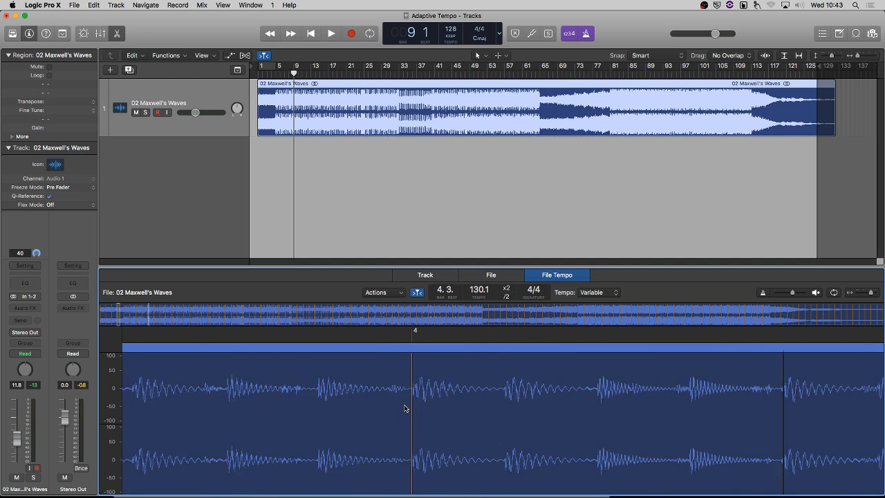
scroll(405, 409, "left", 5)
scroll(405, 408, "left", 5)
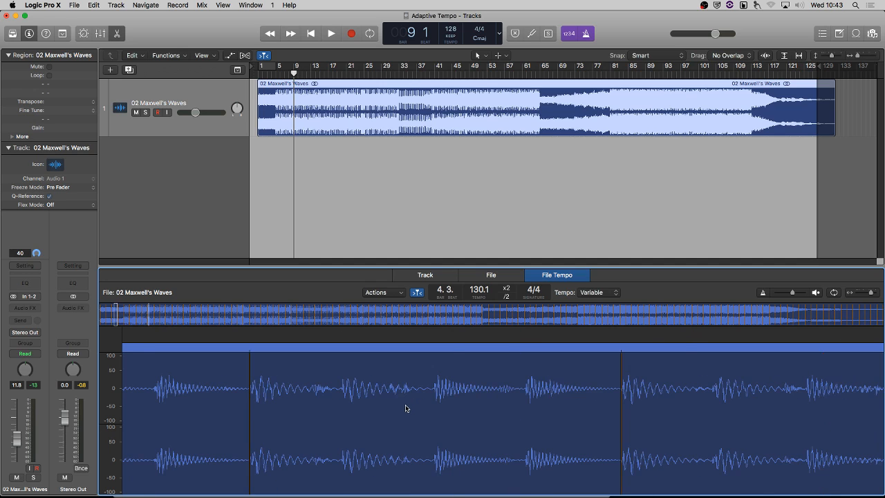
scroll(404, 408, "left", 5)
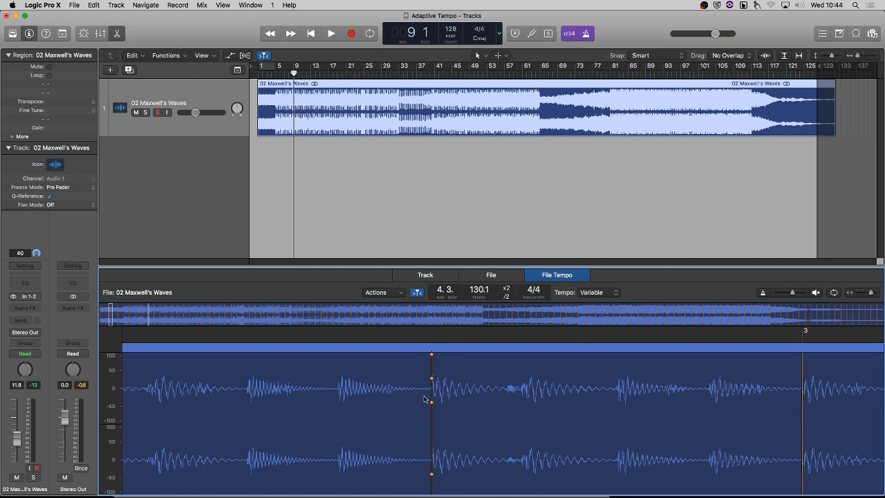
left_click(390, 294)
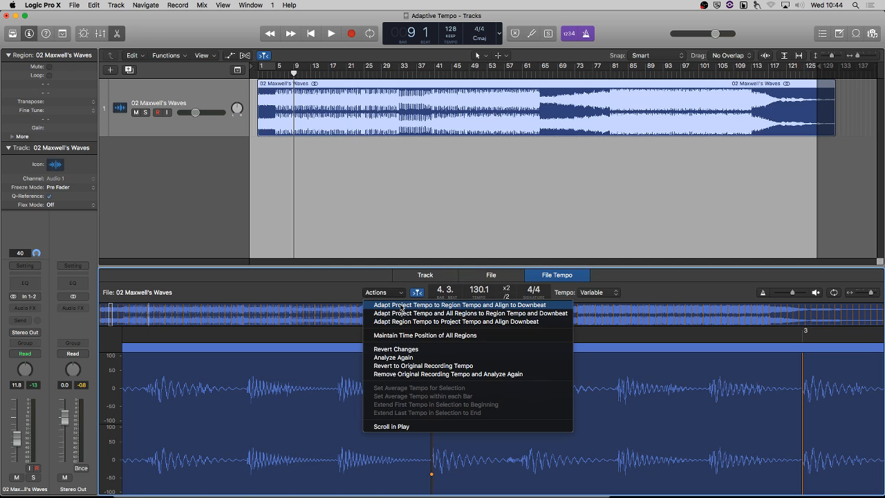
left_click(401, 306)
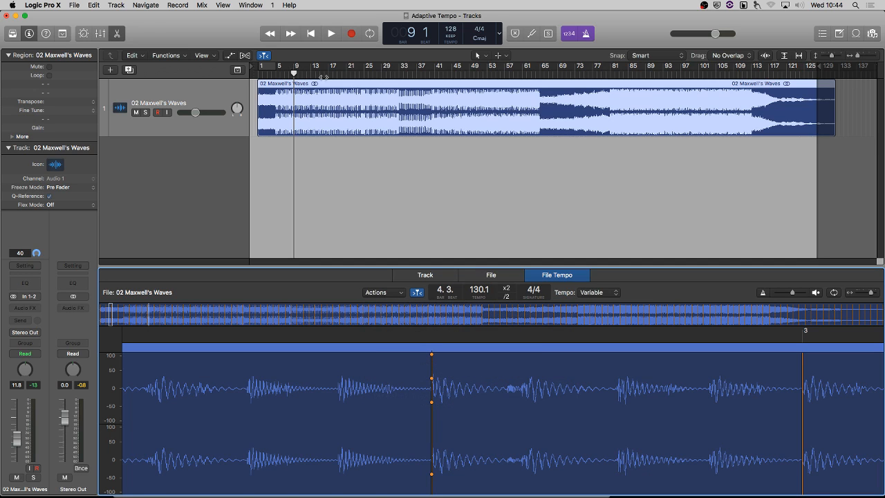
Step: Place the playhead at bar 1, compare the song's first transient with it, and play the song to bar 7 against the metronome
left_click(263, 73)
scroll(287, 99, "up", 10)
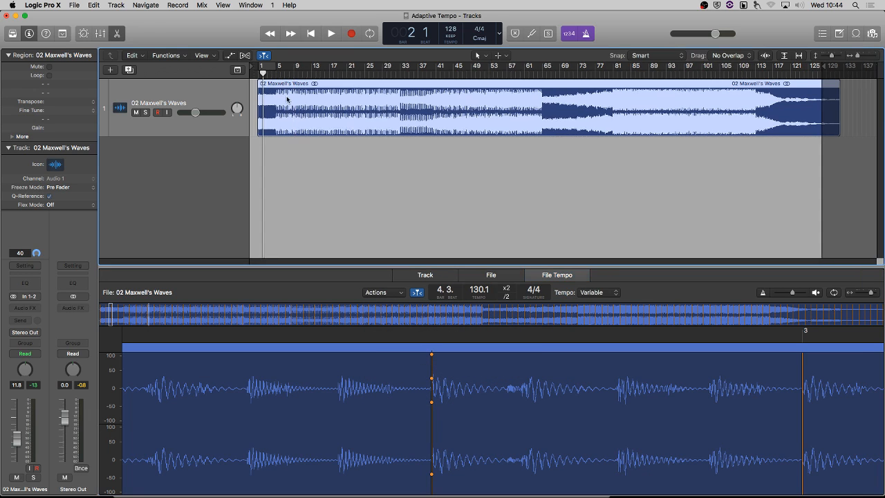
scroll(286, 99, "left", 10)
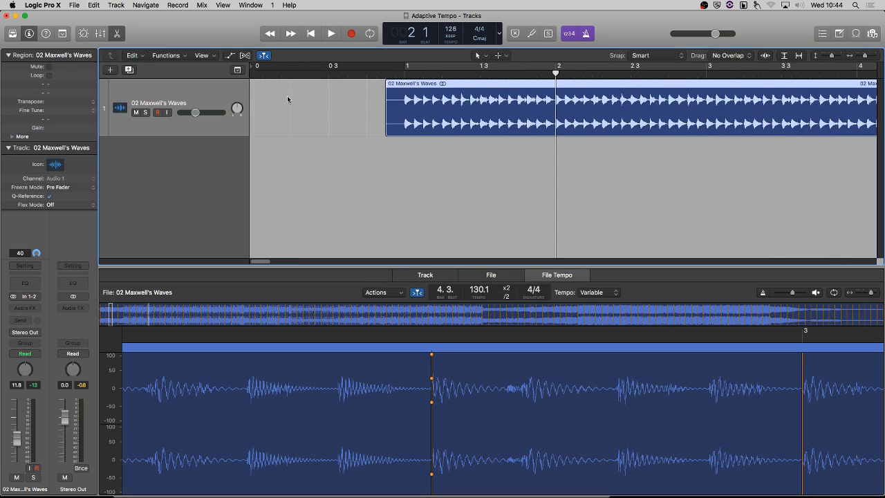
left_click(405, 74)
scroll(419, 122, "up", 8)
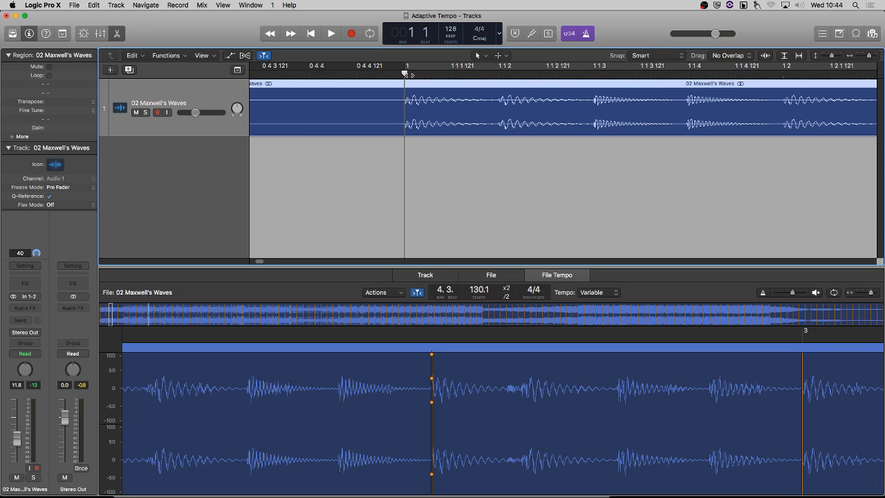
left_click(452, 221, "ctrl+alt")
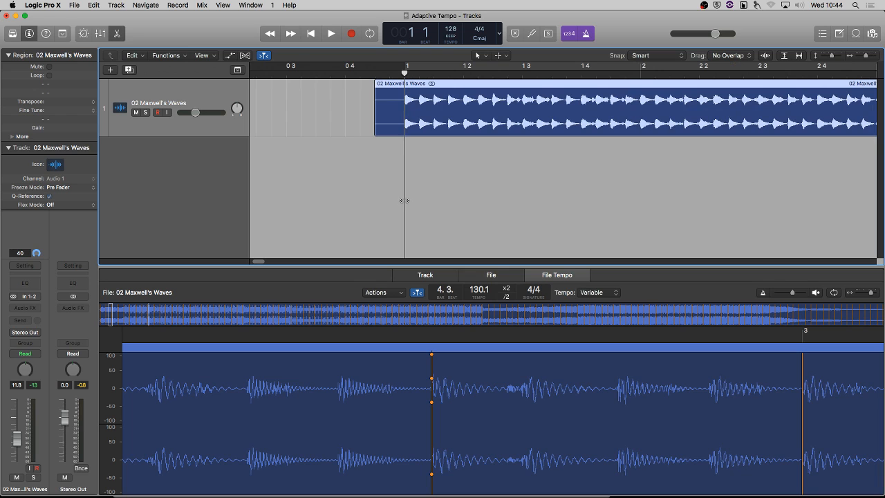
key("space")
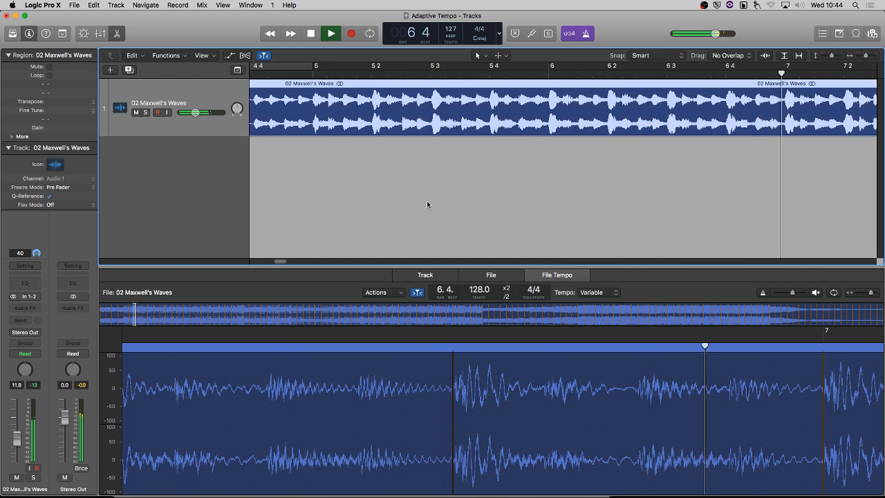
key("space")
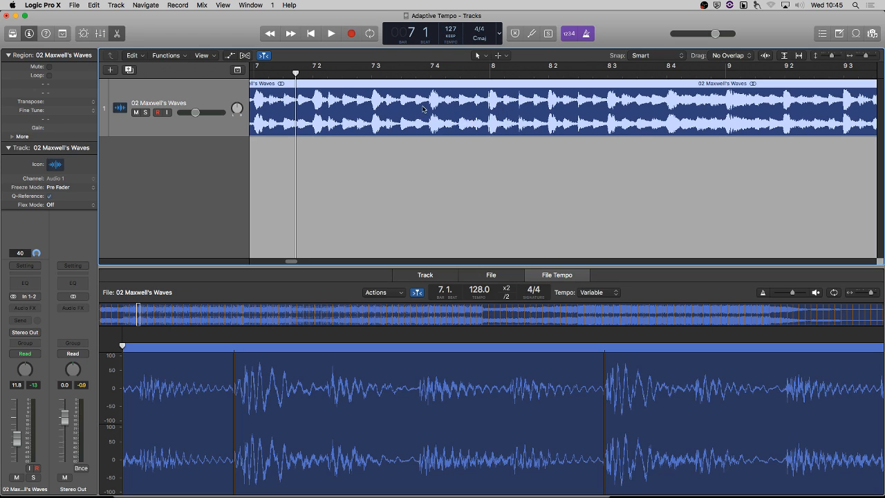
Step: Show the global tracks and examine the tempo changes from bar 8 back to the start of the song
left_click(238, 70)
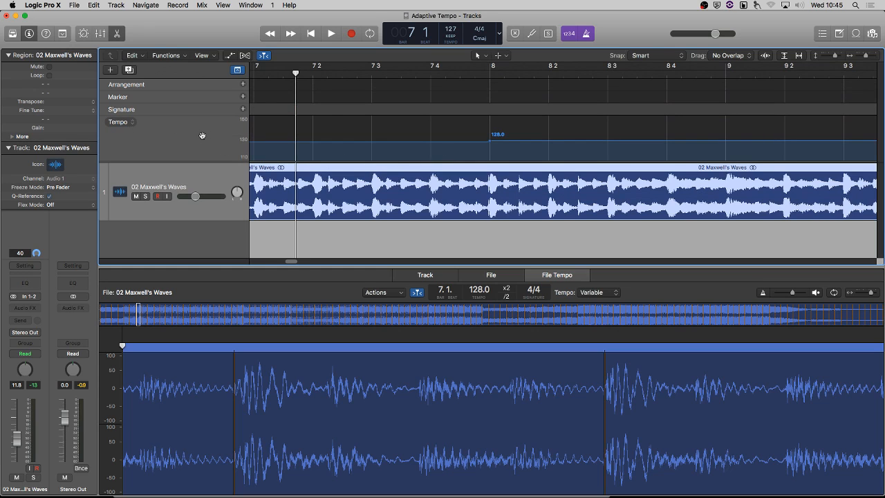
scroll(462, 146, "left", 5)
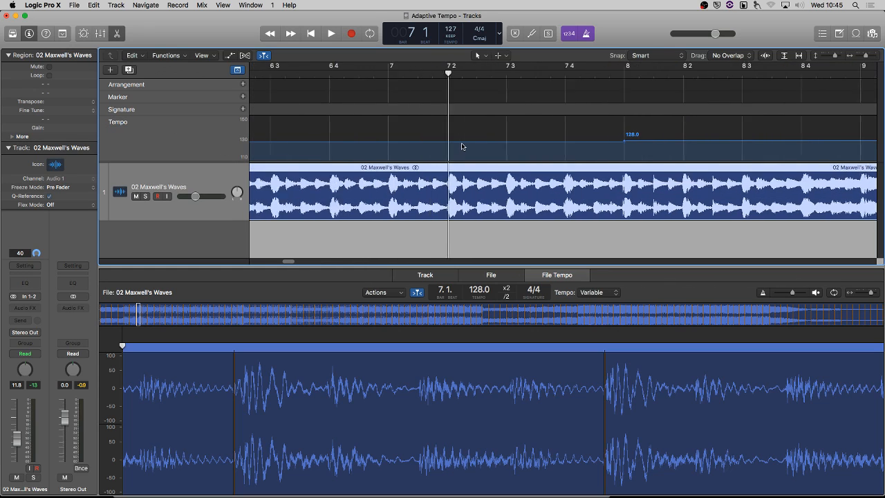
scroll(461, 147, "left", 8)
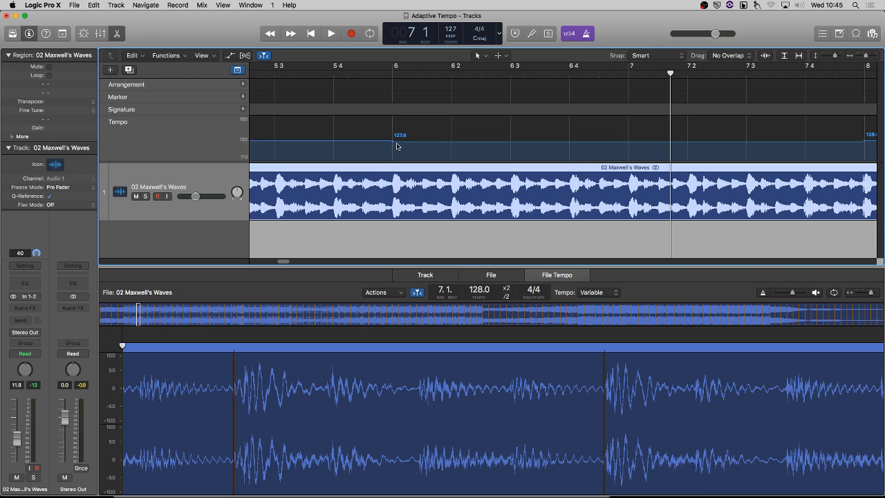
scroll(397, 145, "left", 10)
scroll(398, 145, "left", 15)
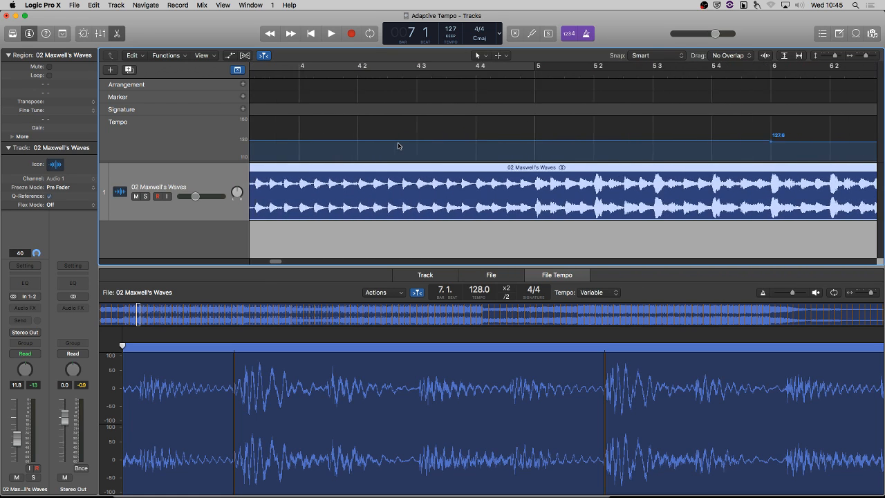
scroll(397, 146, "left", 3)
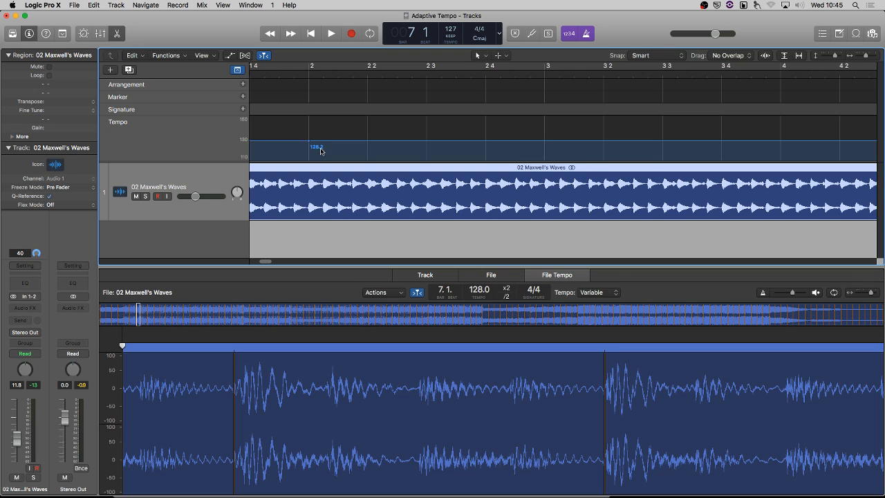
scroll(321, 151, "left", 13)
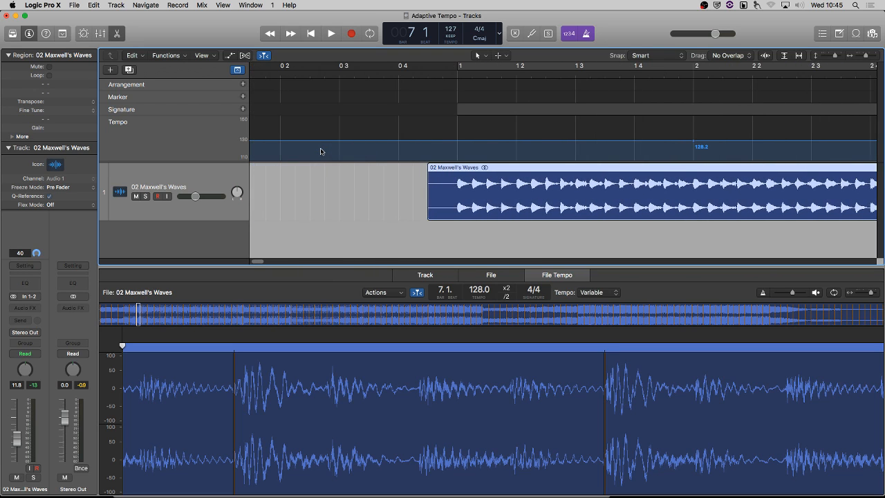
Step: Examine the tempo track forward from bar 6 to about bar 22, ending with an overview from the song's start
scroll(321, 151, "right", 20)
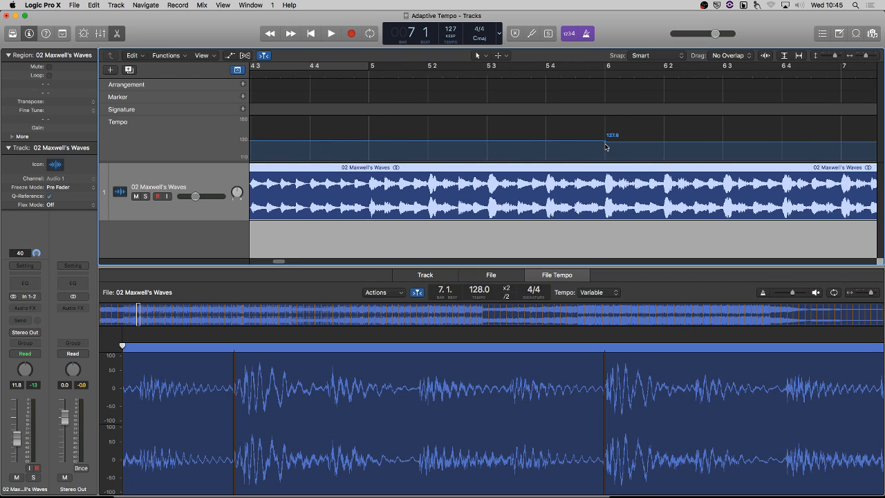
scroll(606, 145, "right", 10)
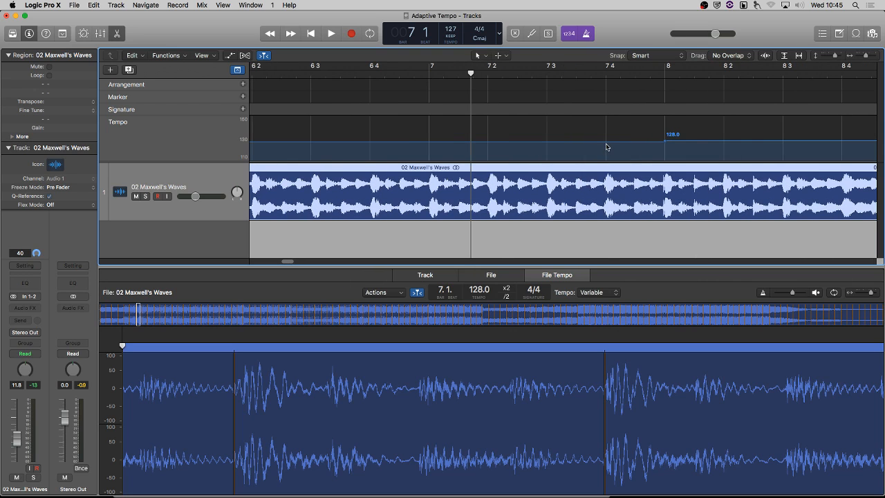
scroll(608, 148, "right", 5)
scroll(612, 148, "right", 18)
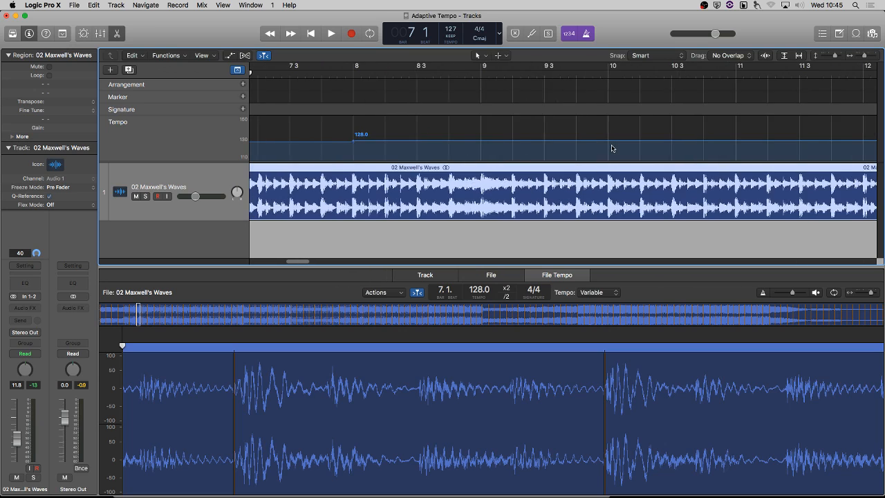
scroll(612, 148, "right", 20)
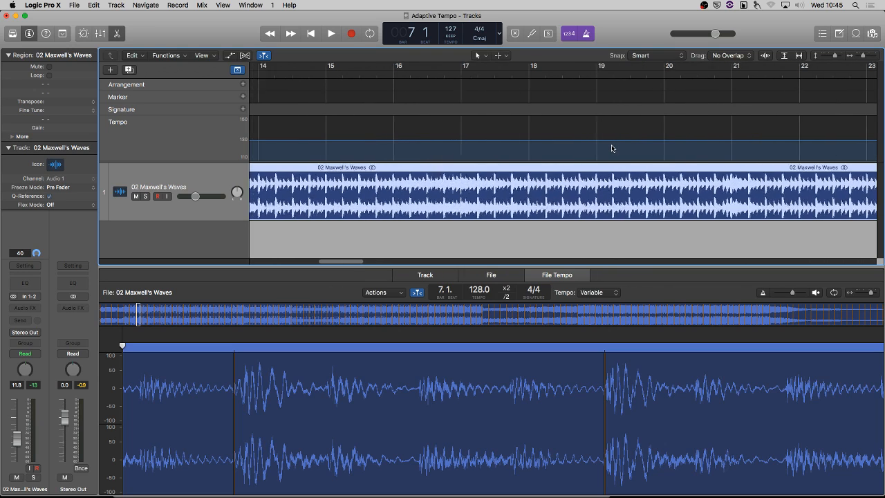
key("super+Left")
key("super+Left")
key("super+Left")
key("super+Left")
scroll(611, 148, "left", 15)
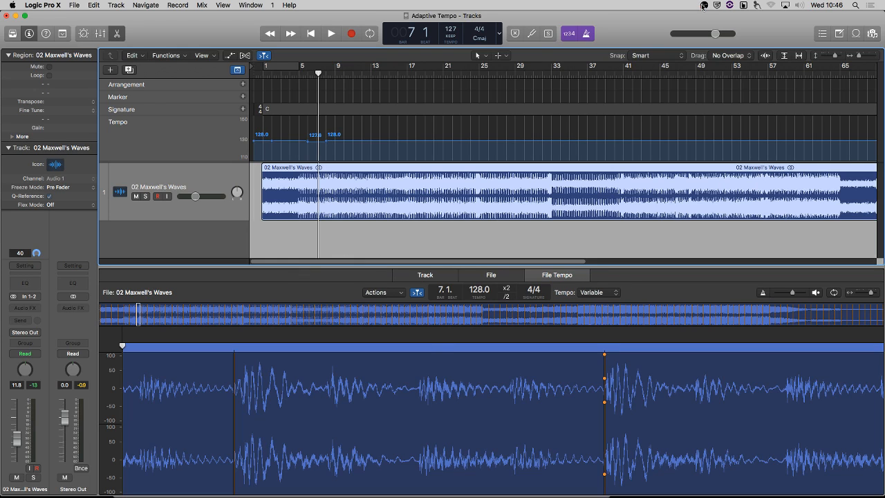
key("super+Tab")
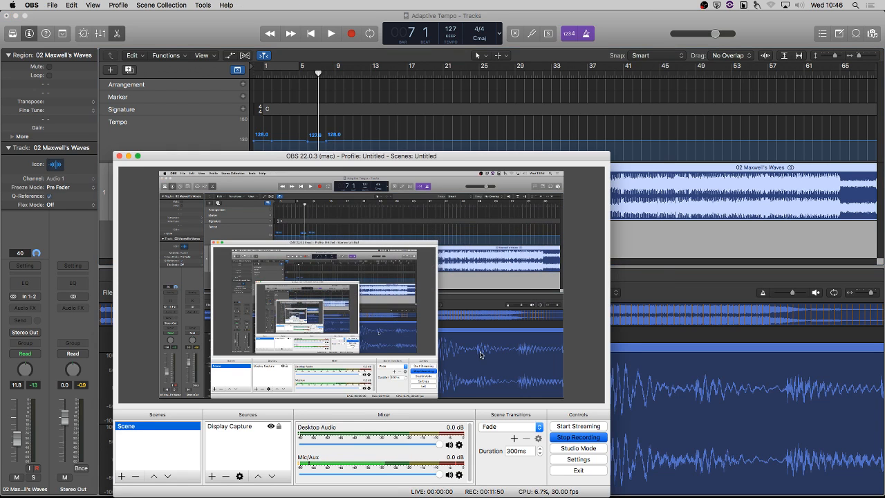